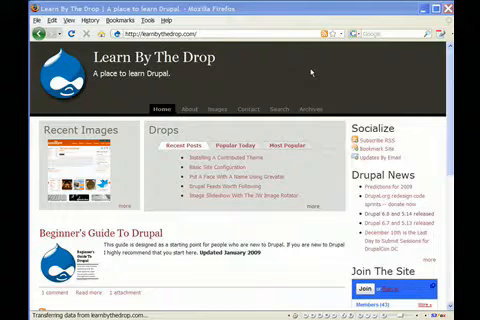
# Select the current web address so it can be replaced.
pyautogui.click(222, 33)
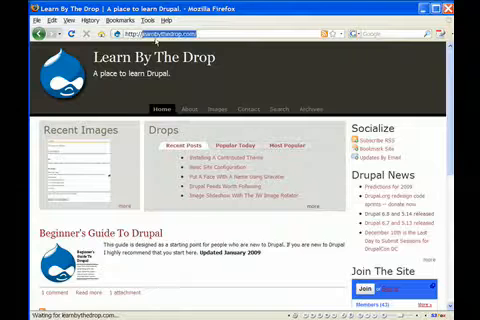
pyautogui.write('http://localhost/drupal2/')
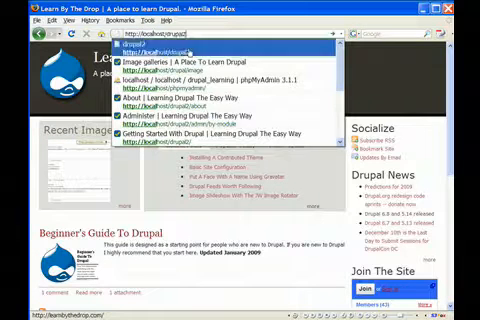
# Go to localhost/drupal2 and log in with the saved credentials.
pyautogui.click(188, 52)
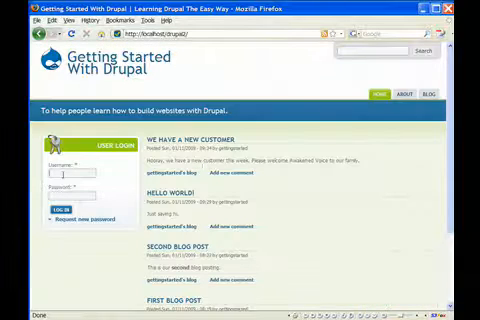
pyautogui.write('getting')
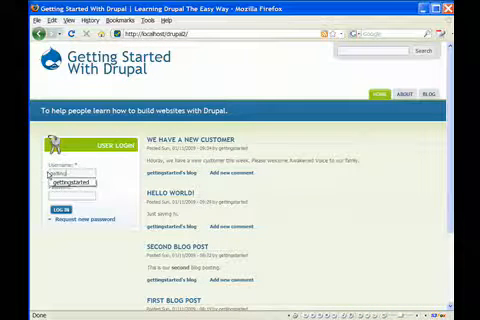
pyautogui.click(70, 182)
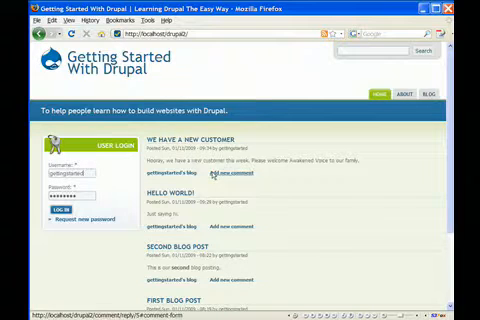
pyautogui.scroll(-5, 178, 141)
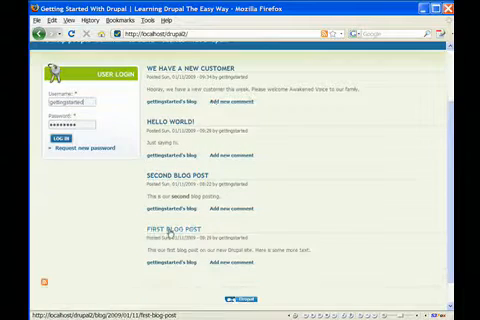
pyautogui.scroll(4, 178, 141)
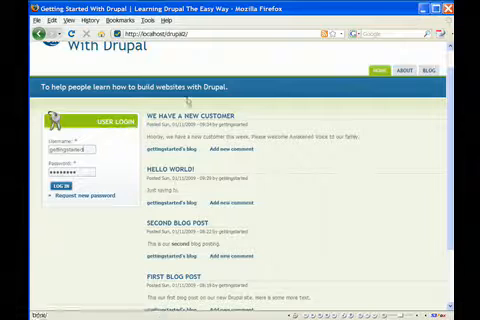
pyautogui.click(60, 187)
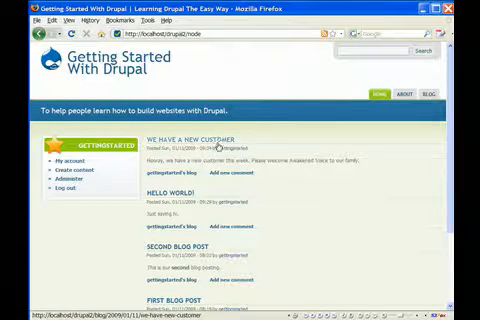
pyautogui.scroll(-1, 190, 168)
pyautogui.scroll(-1, 190, 168)
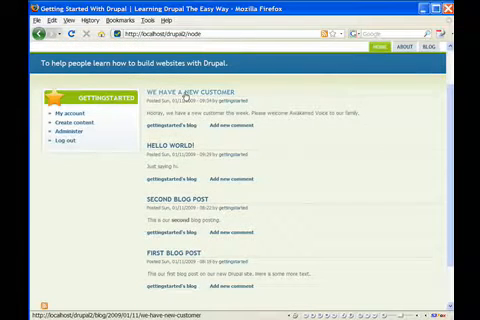
pyautogui.scroll(1, 192, 160)
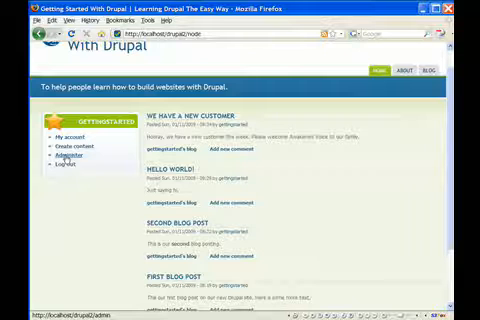
# From the Administer overview, reach the Taxonomy page under Content management.
pyautogui.click(68, 156)
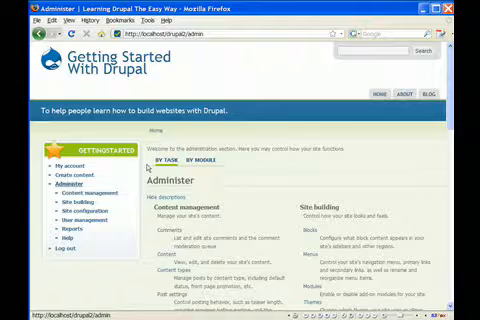
pyautogui.scroll(-1, 267, 194)
pyautogui.scroll(-1, 260, 195)
pyautogui.scroll(-1, 255, 195)
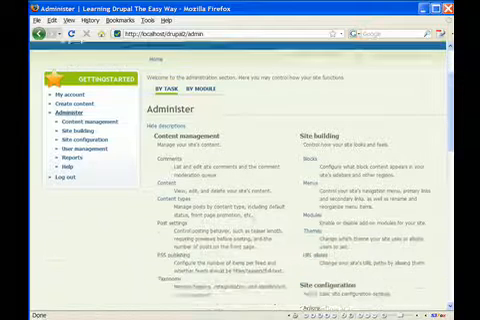
pyautogui.scroll(-1, 252, 196)
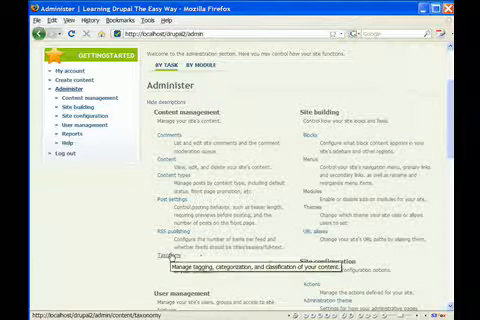
pyautogui.click(172, 257)
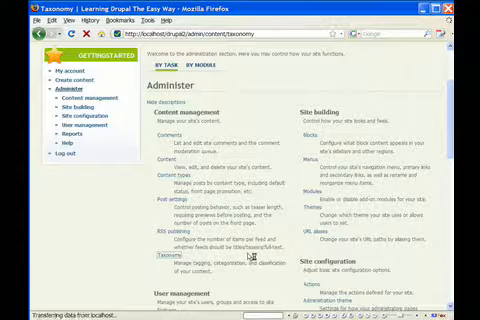
pyautogui.scroll(-1, 255, 193)
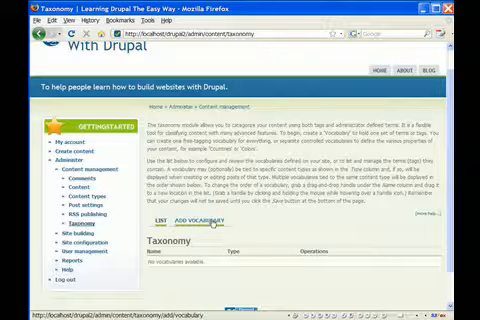
# Fill the Add vocabulary form with name Post Category, a description and category-selection help text.
pyautogui.click(200, 221)
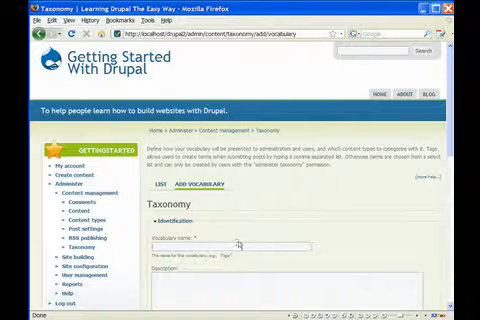
pyautogui.scroll(-1, 245, 205)
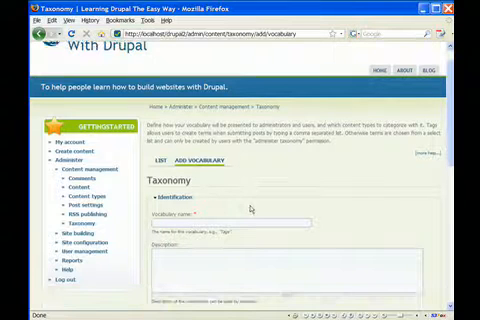
pyautogui.write('Post')
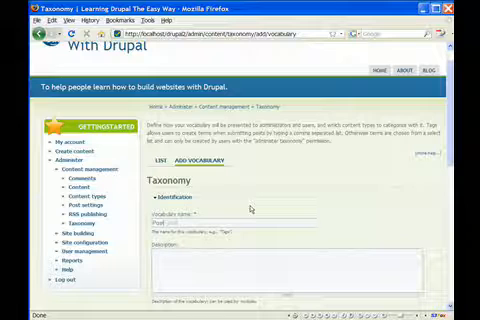
pyautogui.write(' Catego')
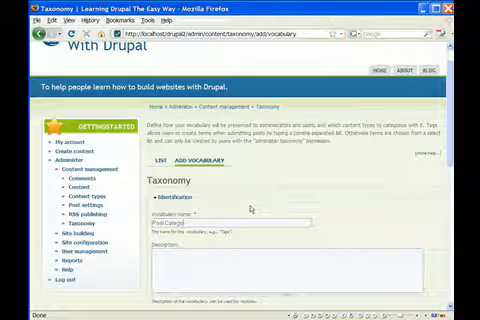
pyautogui.write('Category')
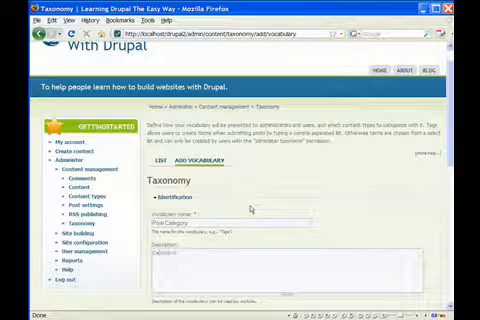
pyautogui.write('gories')
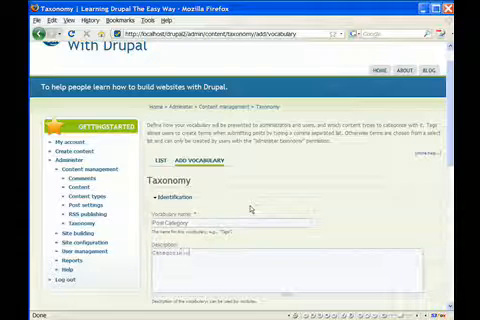
pyautogui.press('BackSpace')
pyautogui.press('BackSpace')
pyautogui.write('izing')
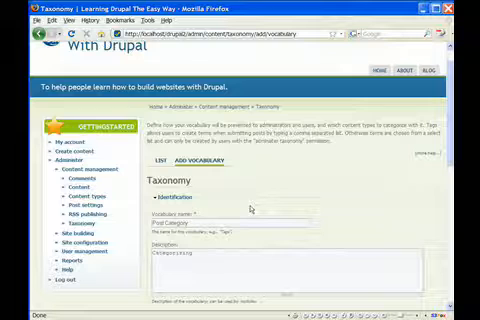
pyautogui.write(' p')
pyautogui.write('our blog posts')
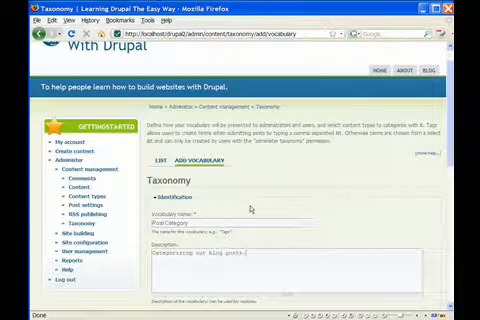
pyautogui.scroll(-2, 250, 208)
pyautogui.scroll(-2, 250, 208)
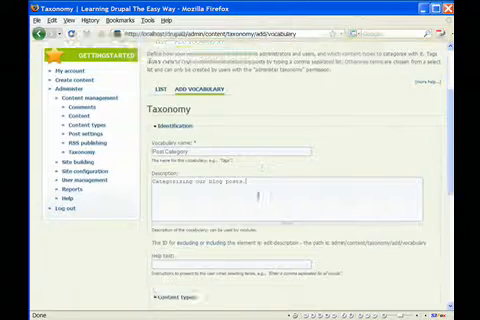
pyautogui.scroll(-1, 255, 210)
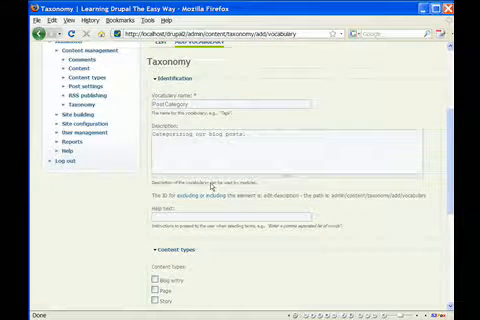
pyautogui.click(214, 216)
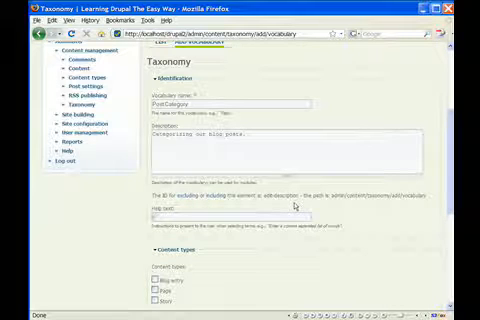
pyautogui.write('Thisry')
pyautogui.write('ease')
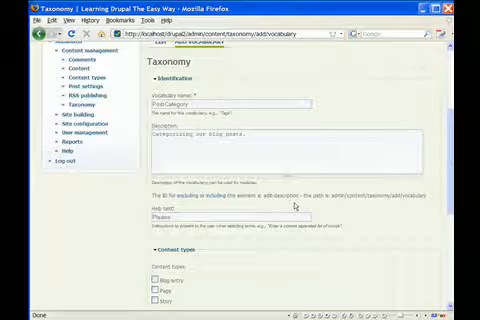
pyautogui.write('n')
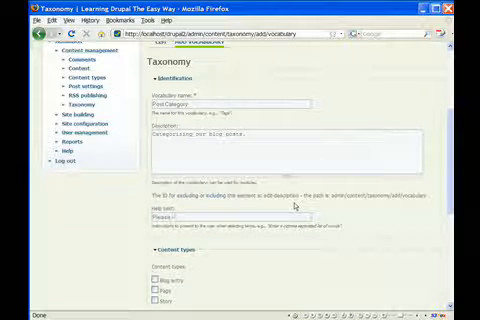
pyautogui.write('t')
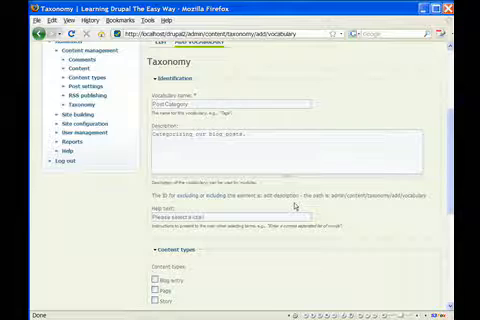
pyautogui.write('eegory for thi')
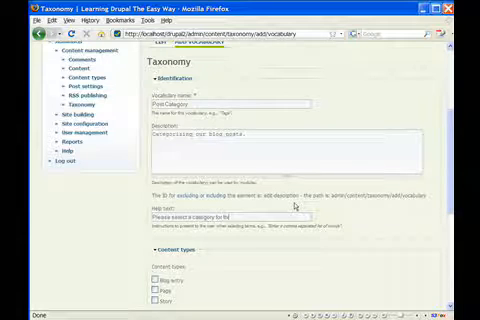
pyautogui.write('s blog post')
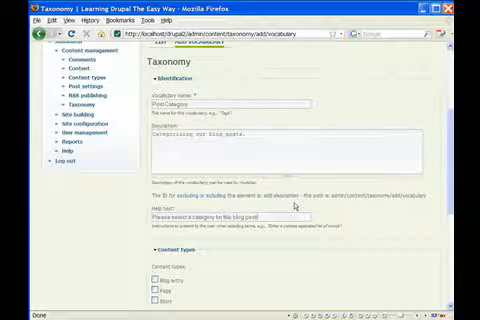
pyautogui.scroll(-1, 295, 207)
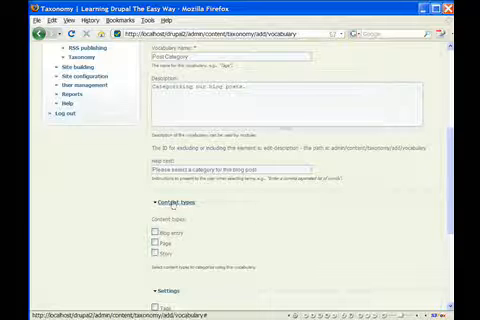
# Apply the vocabulary to Blog entry content and mark a term as Required, reviewing the option explanations.
pyautogui.click(155, 233)
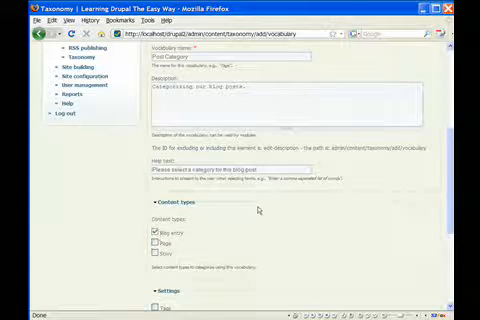
pyautogui.scroll(-3, 257, 209)
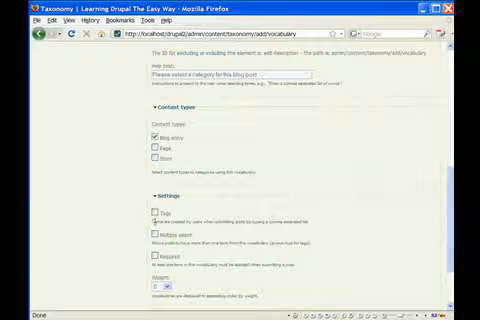
pyautogui.moveTo(155, 221); pyautogui.dragTo(314, 223)
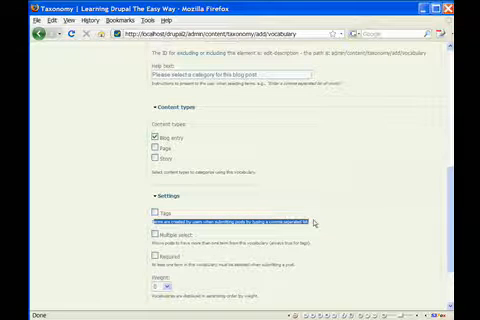
pyautogui.click(314, 223)
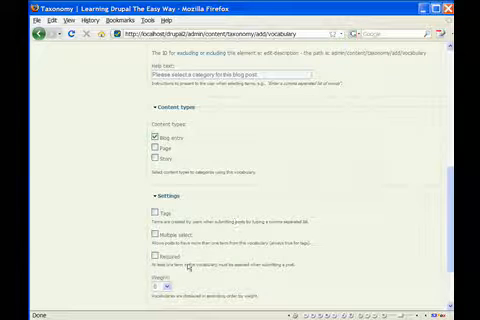
pyautogui.click(155, 256)
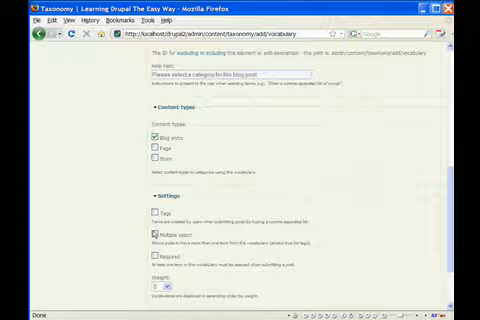
pyautogui.doubleClick(163, 242)
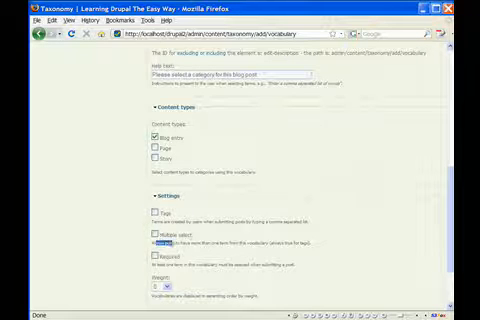
pyautogui.moveTo(163, 242); pyautogui.dragTo(305, 244)
pyautogui.click(250, 230)
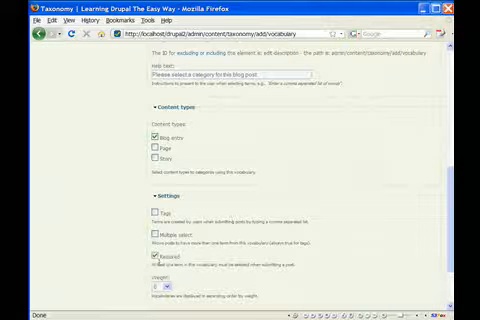
# Review the required and weight explanations, then save the Post Category vocabulary.
pyautogui.moveTo(158, 264); pyautogui.dragTo(290, 265)
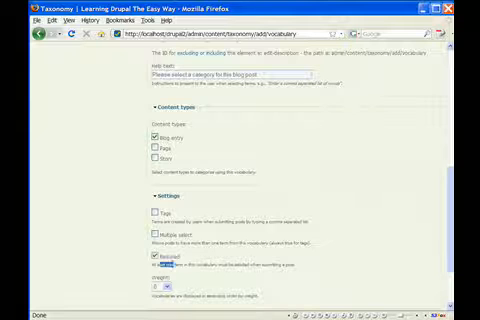
pyautogui.scroll(-1, 278, 272)
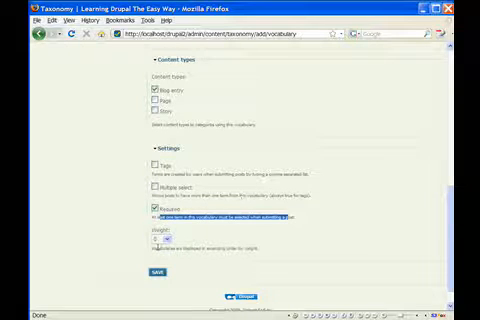
pyautogui.moveTo(153, 248); pyautogui.dragTo(262, 250)
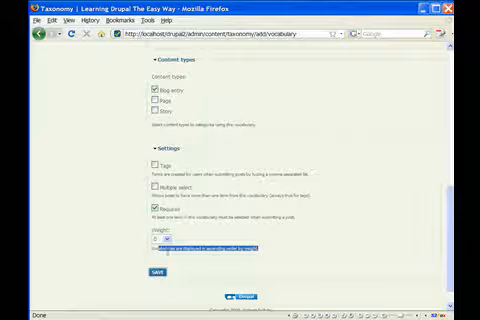
pyautogui.click(197, 243)
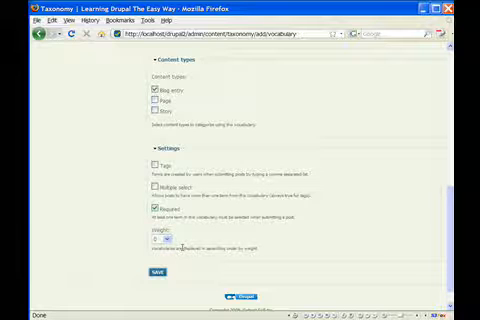
pyautogui.click(157, 272)
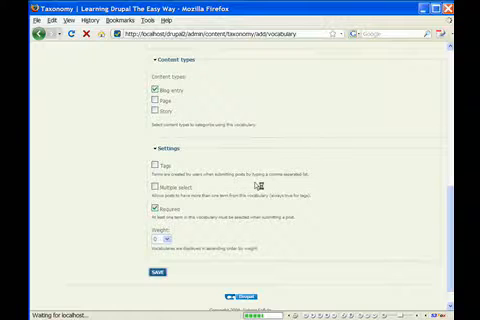
pyautogui.scroll(-3, 245, 190)
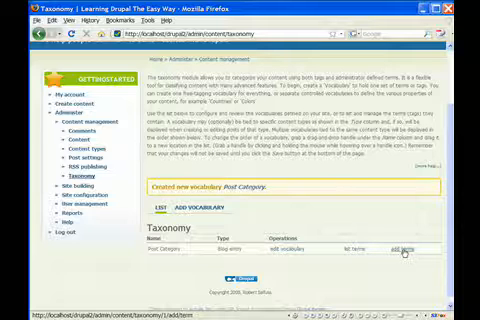
# Add a News term described as new information about the website, checking Advanced options, and save it.
pyautogui.click(404, 251)
pyautogui.write('New')
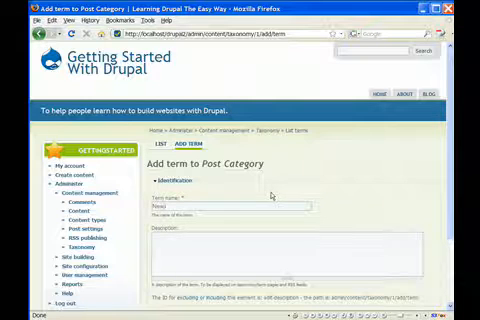
pyautogui.write('s is for new info')
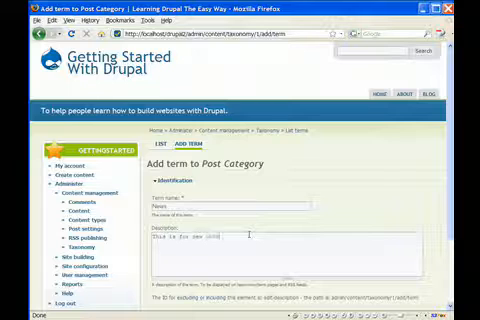
pyautogui.write('about ne')
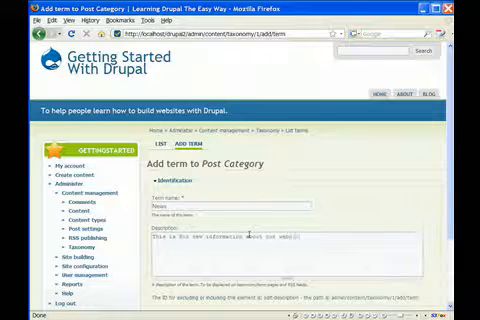
pyautogui.scroll(-3, 248, 233)
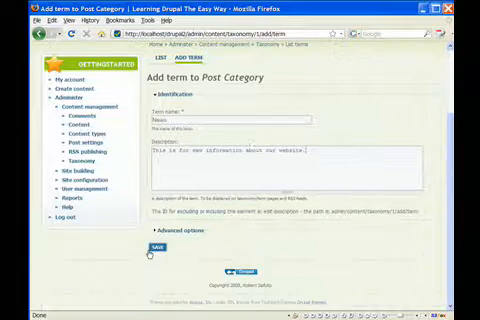
pyautogui.click(168, 232)
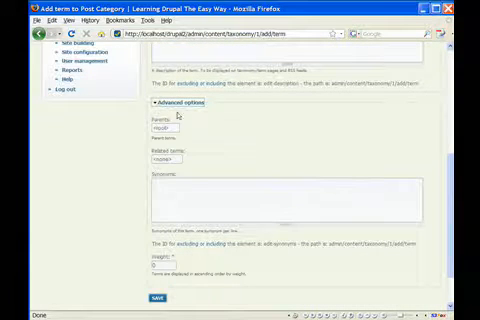
pyautogui.click(165, 128)
pyautogui.click(165, 160)
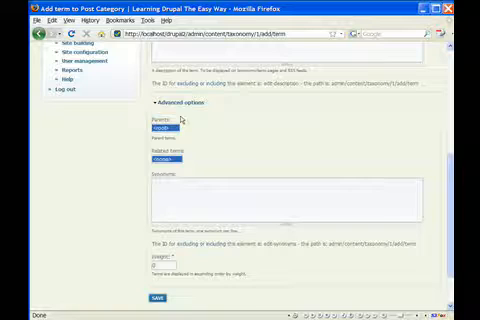
pyautogui.click(180, 103)
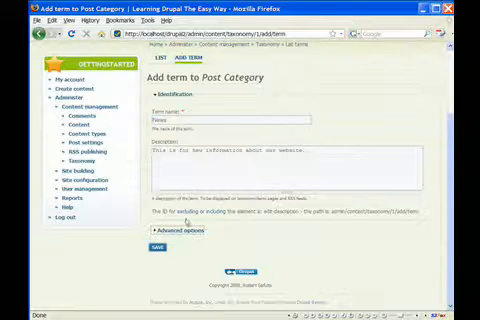
pyautogui.click(157, 247)
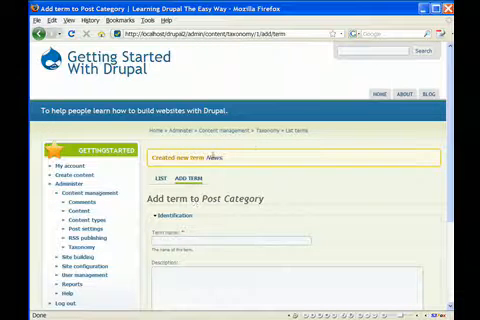
pyautogui.scroll(-3, 198, 216)
pyautogui.write('Fun')
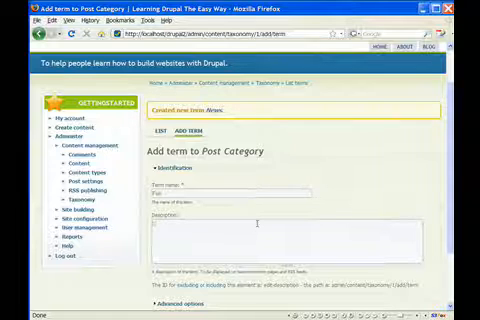
pyautogui.write('is i')
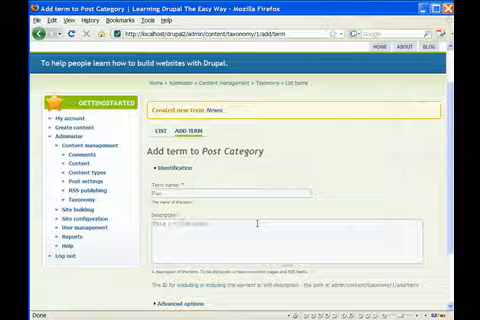
pyautogui.write('s the category for fun stuff.')
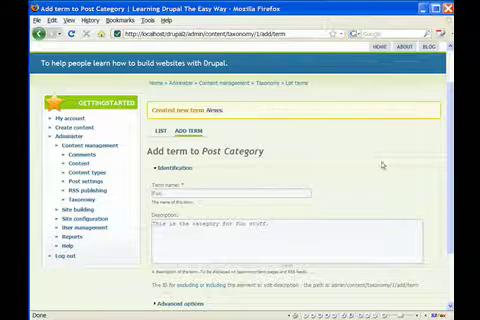
pyautogui.scroll(-3, 382, 165)
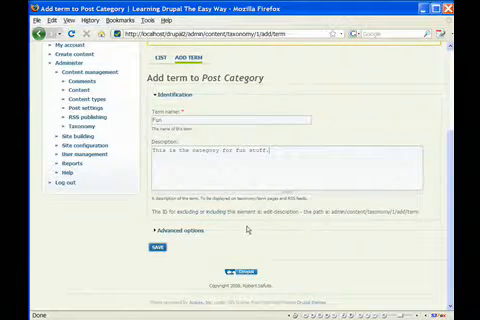
# Save the Fun term described as the category for fun stuff.
pyautogui.click(157, 247)
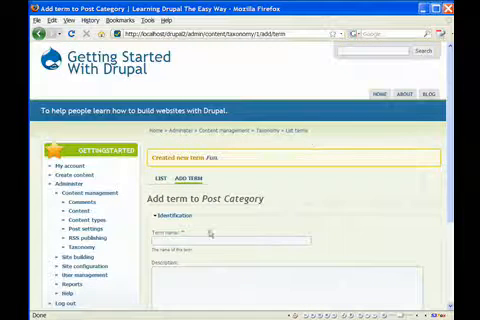
pyautogui.scroll(-1, 306, 207)
pyautogui.write('This is the catego')
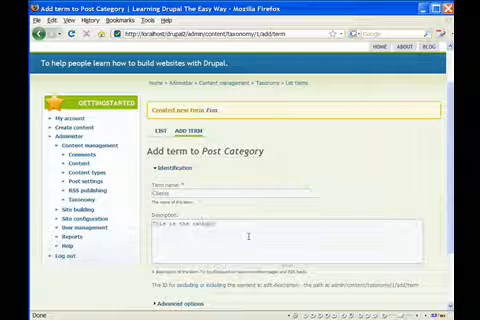
pyautogui.write('ry for new c')
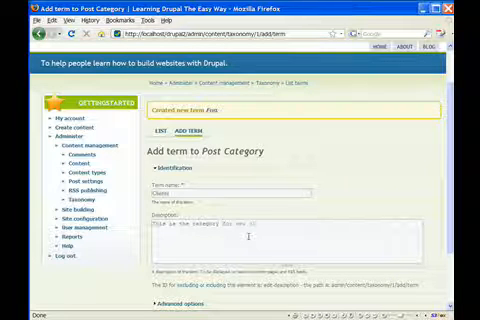
pyautogui.write('ies')
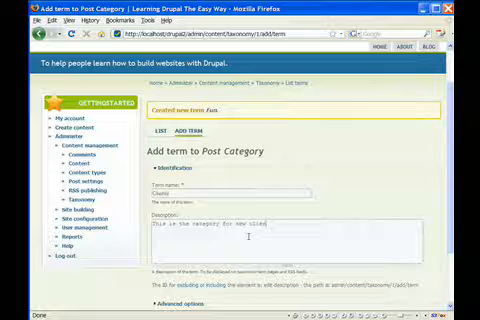
pyautogui.scroll(-1, 248, 235)
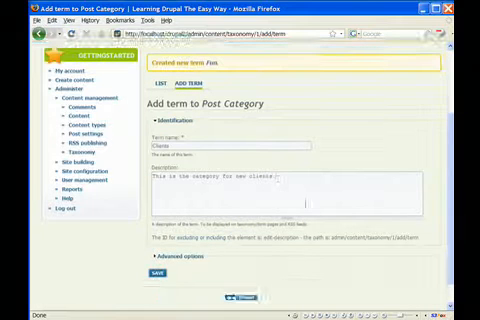
# Save the Clients term described as the category for new clients.
pyautogui.click(157, 273)
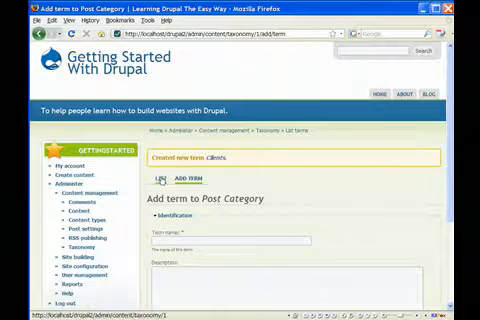
# List the Post Category terms, showing Clients, Fun and News.
pyautogui.click(161, 179)
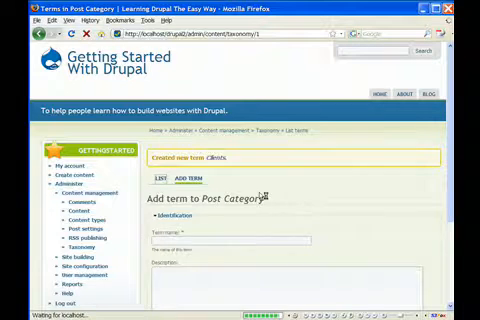
pyautogui.scroll(-1, 268, 200)
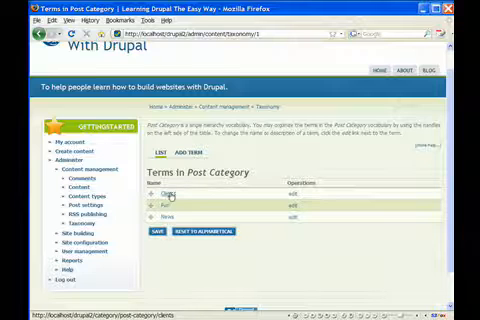
pyautogui.scroll(2, 170, 195)
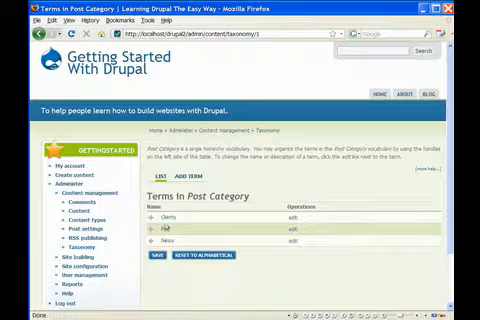
# Filter the content administration list to show only Blog entry posts.
pyautogui.click(78, 211)
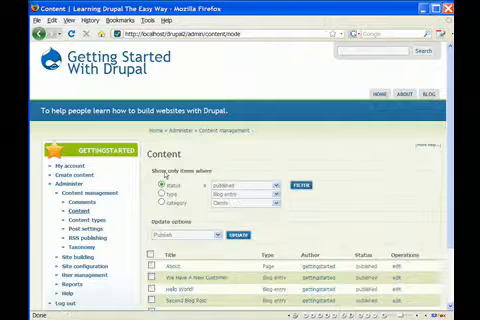
pyautogui.scroll(-1, 262, 155)
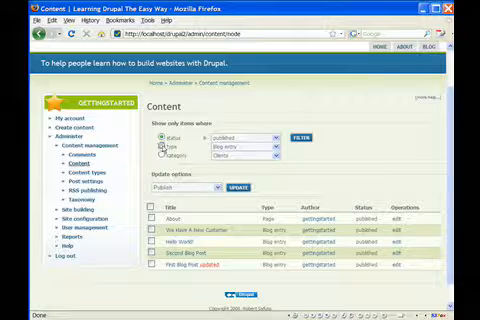
pyautogui.click(245, 146)
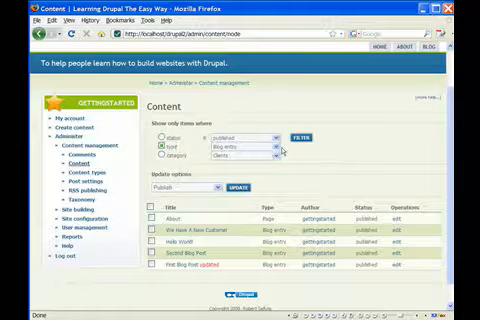
pyautogui.click(301, 137)
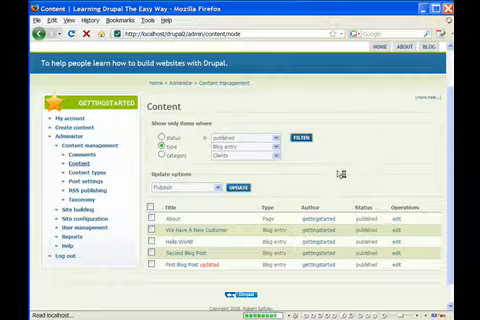
pyautogui.scroll(-3, 232, 218)
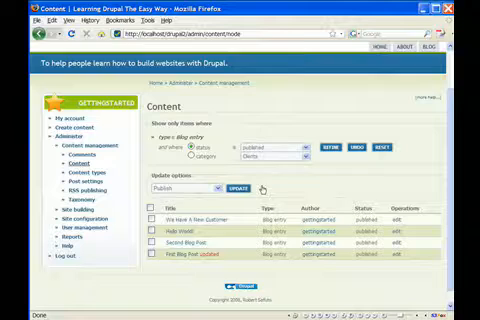
pyautogui.scroll(-1, 240, 180)
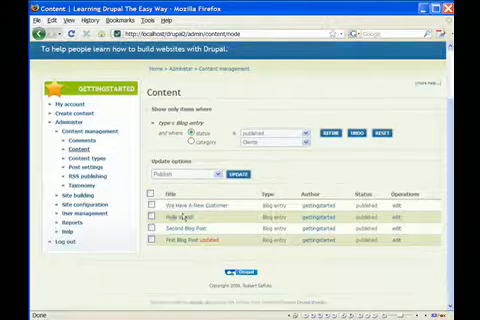
# Edit First Blog Post and browse its Post Category choices without picking one yet.
pyautogui.click(396, 241)
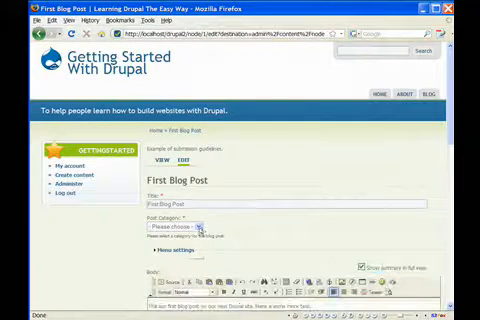
pyautogui.click(199, 227)
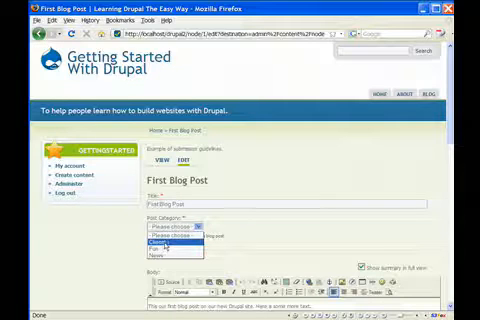
pyautogui.click(175, 233)
pyautogui.moveTo(151, 130); pyautogui.dragTo(151, 218)
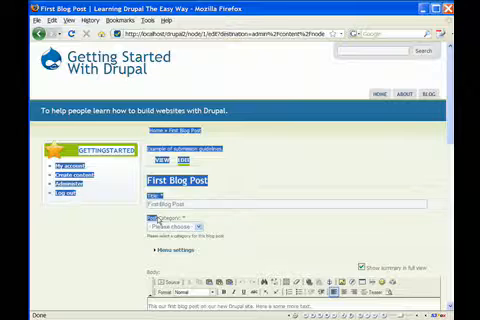
pyautogui.click(151, 218)
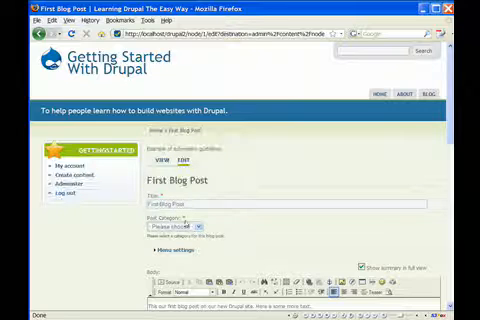
pyautogui.click(198, 227)
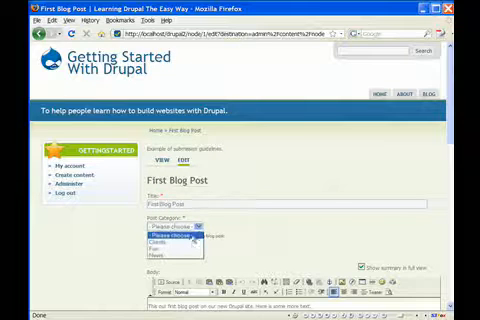
pyautogui.click(280, 227)
pyautogui.scroll(-1, 255, 222)
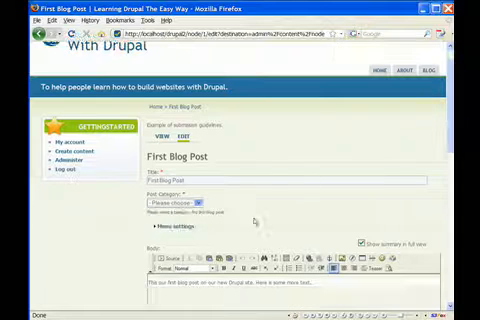
# Set First Blog Post's Post Category to News and save the post.
pyautogui.click(198, 204)
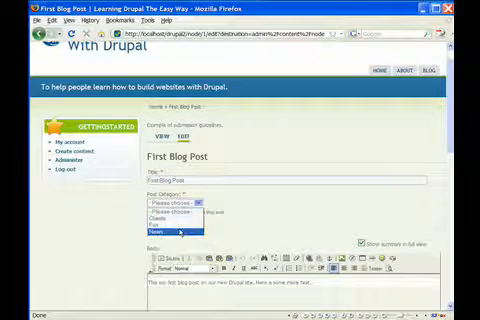
pyautogui.click(180, 230)
pyautogui.scroll(-3, 237, 209)
pyautogui.scroll(-4, 237, 209)
pyautogui.scroll(-4, 230, 205)
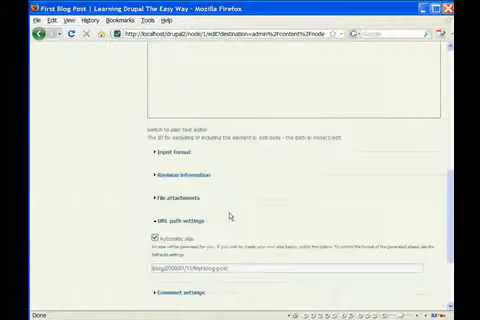
pyautogui.scroll(-2, 228, 218)
pyautogui.click(157, 285)
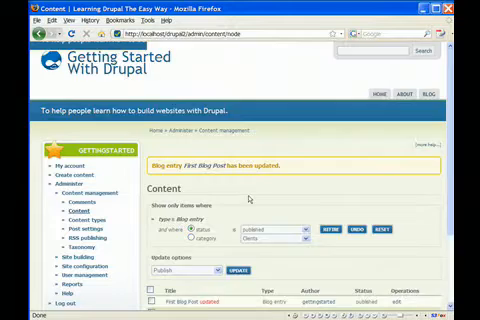
pyautogui.scroll(-3, 249, 198)
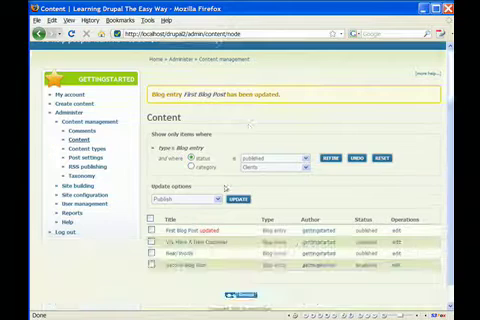
# Edit Second Blog Post and set its Post Category to Fun.
pyautogui.click(395, 266)
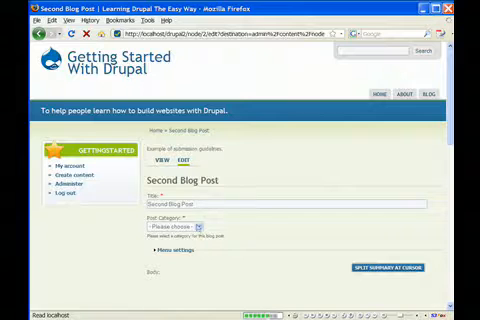
pyautogui.click(197, 227)
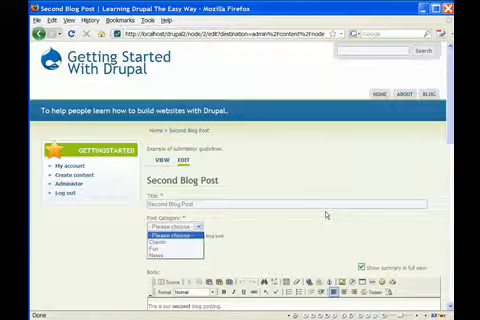
pyautogui.click(155, 248)
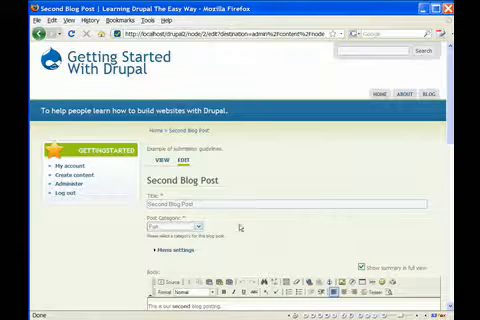
pyautogui.scroll(-5, 250, 215)
pyautogui.scroll(-5, 270, 215)
pyautogui.scroll(5, 235, 195)
pyautogui.scroll(3, 225, 165)
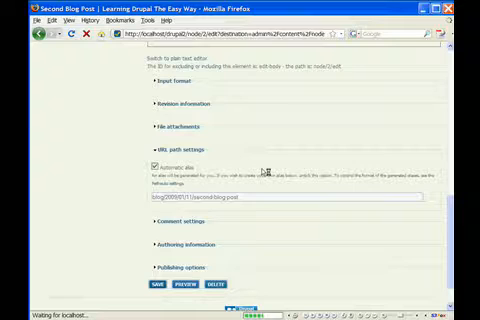
pyautogui.scroll(-3, 250, 210)
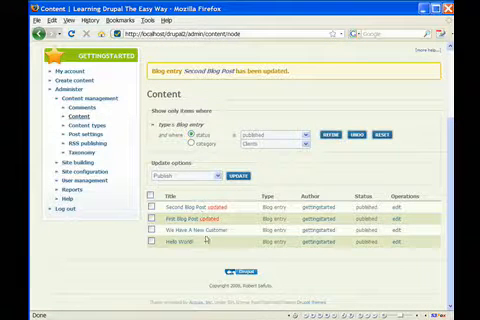
# File Hello World! under the News category and save it.
pyautogui.click(397, 245)
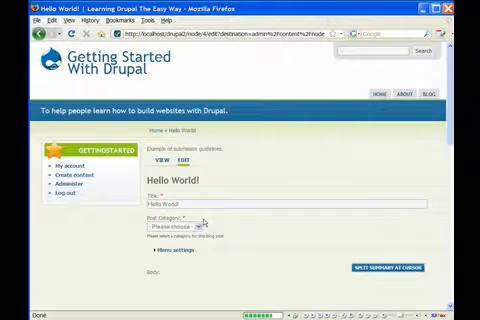
pyautogui.click(202, 228)
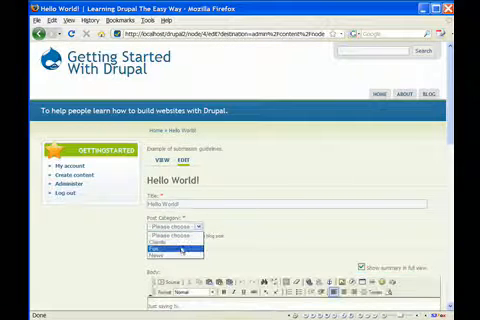
pyautogui.click(181, 252)
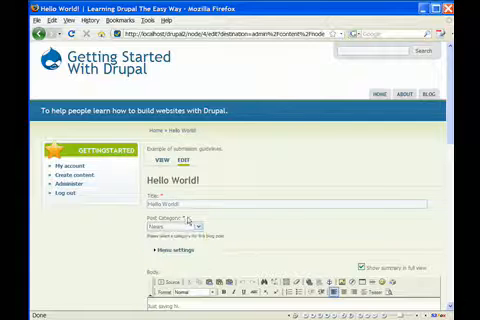
pyautogui.scroll(-4, 227, 203)
pyautogui.scroll(-4, 227, 203)
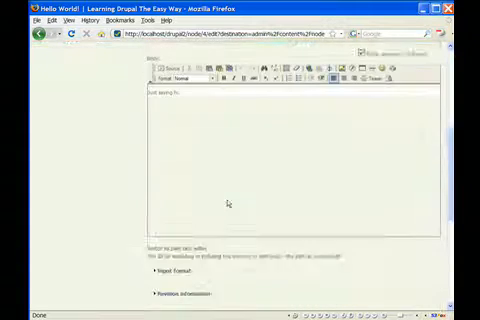
pyautogui.scroll(-3, 227, 203)
pyautogui.scroll(-2, 227, 203)
pyautogui.scroll(-3, 227, 203)
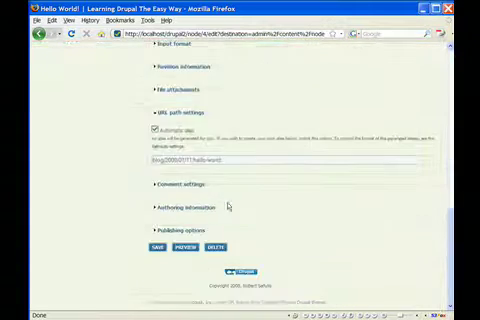
pyautogui.click(157, 247)
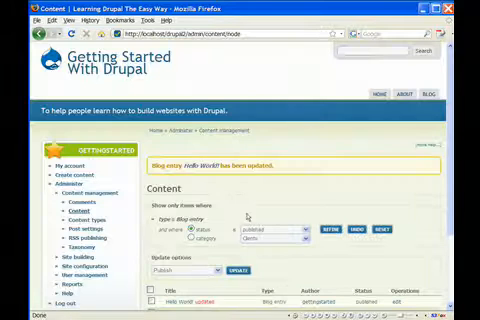
pyautogui.scroll(-3, 230, 200)
pyautogui.scroll(-3, 230, 200)
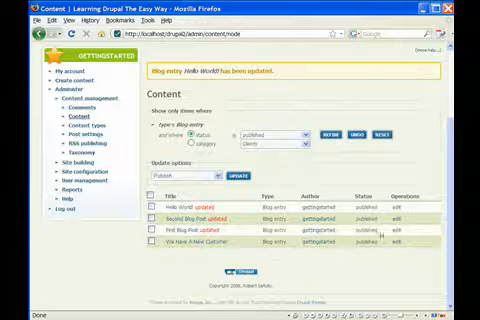
# File We Have A New Customer under the Clients category and save it.
pyautogui.click(203, 242)
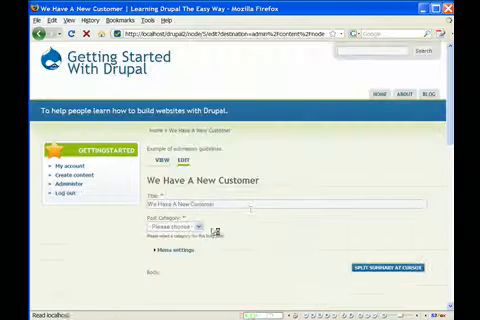
pyautogui.click(198, 227)
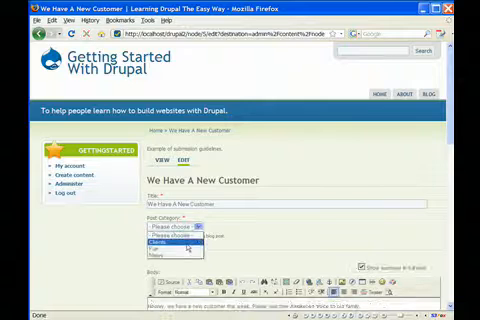
pyautogui.click(165, 240)
pyautogui.scroll(-5, 230, 235)
pyautogui.scroll(-5, 230, 235)
pyautogui.scroll(-3, 230, 235)
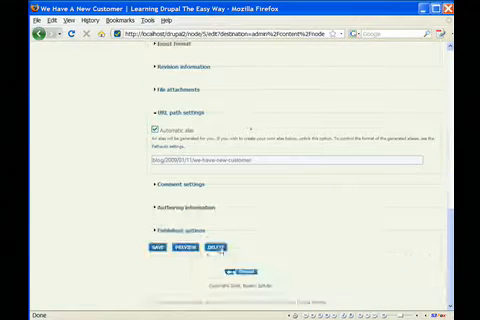
pyautogui.click(158, 248)
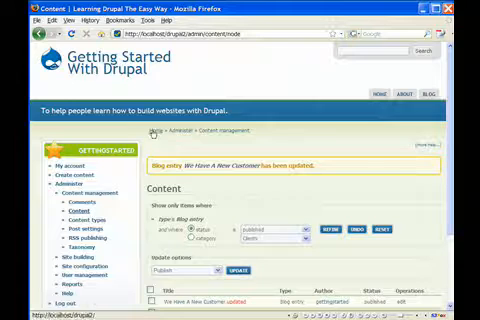
# Read the We Have A New Customer post from the front page, then return Home.
pyautogui.click(157, 133)
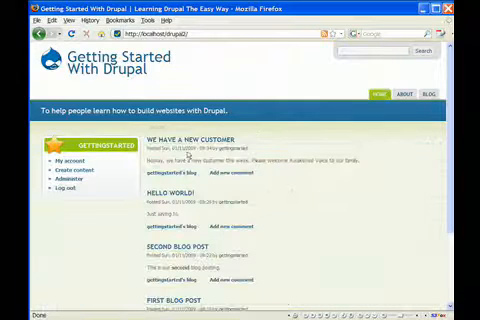
pyautogui.scroll(-3, 205, 157)
pyautogui.scroll(1, 290, 175)
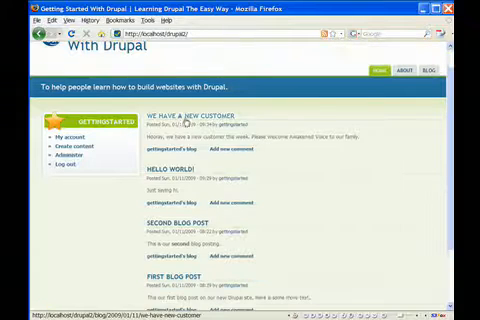
pyautogui.click(183, 118)
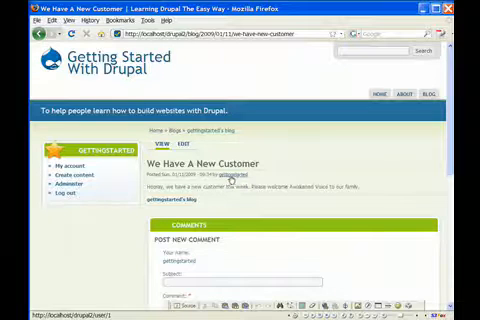
pyautogui.moveTo(180, 186); pyautogui.dragTo(356, 187)
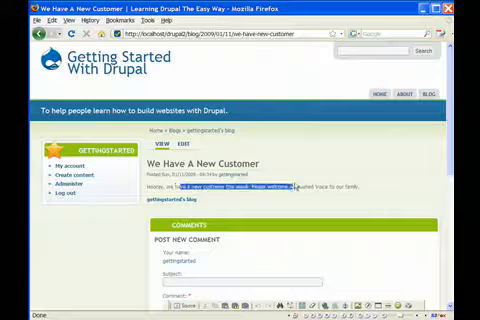
pyautogui.click(156, 130)
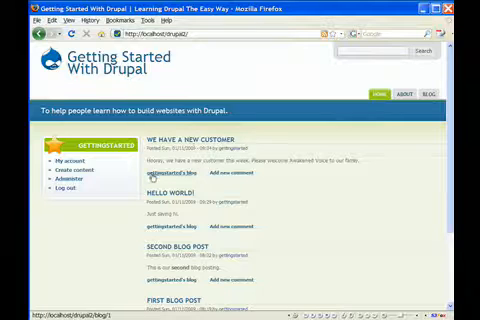
# Reach the Acquia Marina theme settings from Administer > Themes.
pyautogui.click(60, 179)
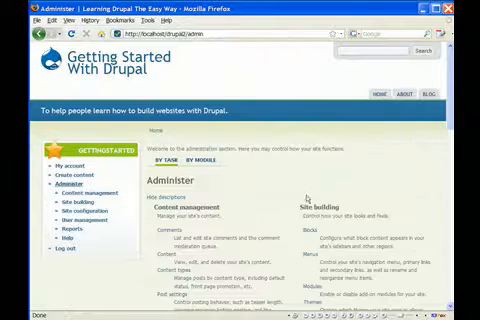
pyautogui.scroll(-3, 305, 196)
pyautogui.scroll(-2, 305, 196)
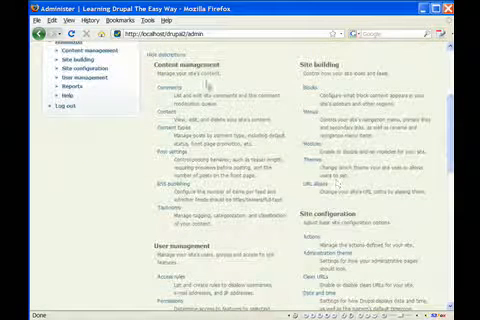
pyautogui.click(314, 159)
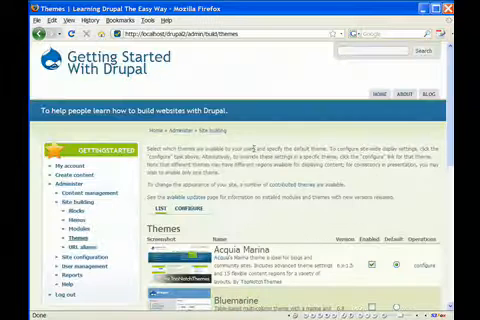
pyautogui.scroll(-3, 254, 148)
pyautogui.scroll(-1, 243, 118)
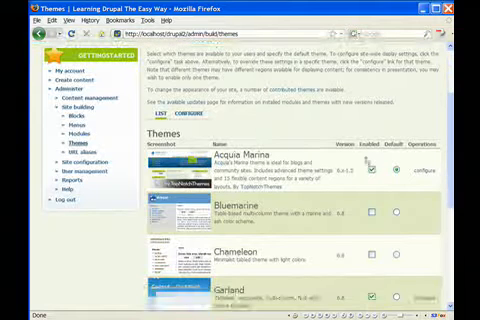
pyautogui.click(424, 170)
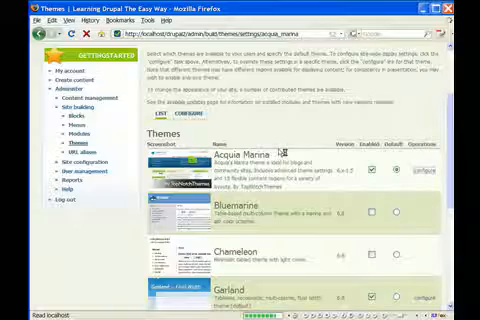
pyautogui.scroll(-2, 269, 186)
pyautogui.scroll(-3, 269, 186)
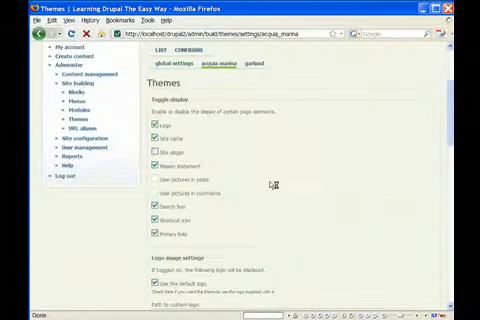
pyautogui.scroll(-3, 269, 186)
pyautogui.scroll(-2, 269, 186)
pyautogui.scroll(-3, 270, 186)
pyautogui.scroll(-2, 270, 186)
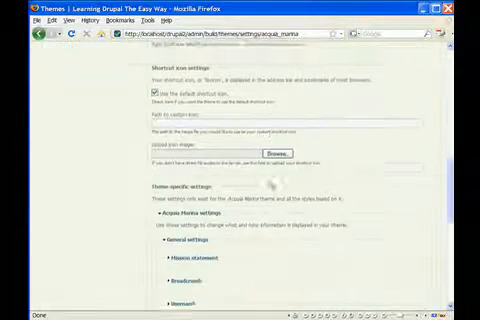
pyautogui.scroll(-2, 270, 186)
pyautogui.scroll(-2, 270, 186)
pyautogui.scroll(-3, 270, 185)
pyautogui.scroll(-2, 270, 185)
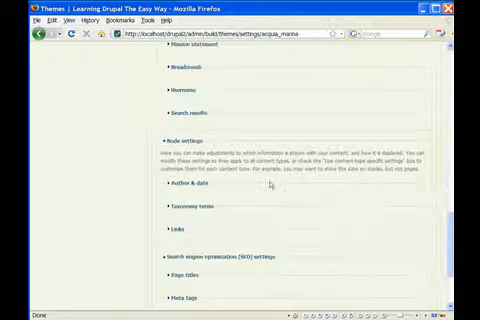
# Enable 'Display vocabulary: Post Category' under Taxonomy terms and save the configuration.
pyautogui.click(190, 206)
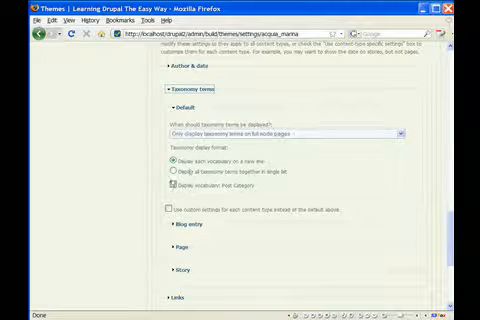
pyautogui.click(173, 185)
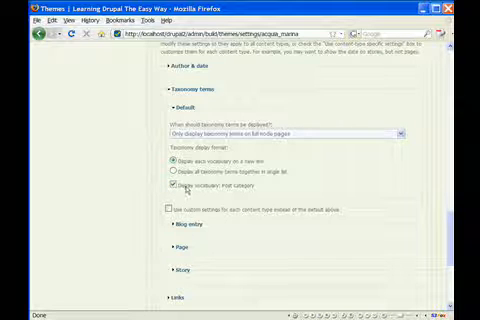
pyautogui.scroll(-5, 278, 196)
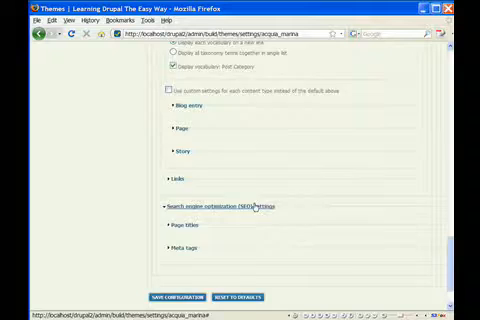
pyautogui.scroll(-3, 258, 205)
pyautogui.click(178, 248)
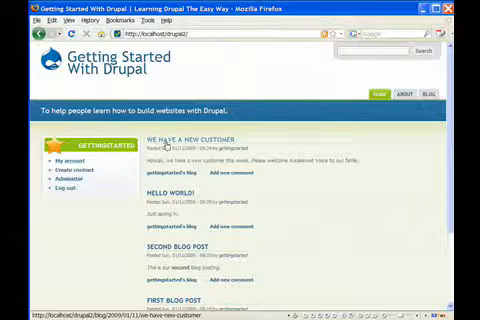
# Check We Have A New Customer shows its Post Category, then go to gettingstarted's blog listing.
pyautogui.click(166, 140)
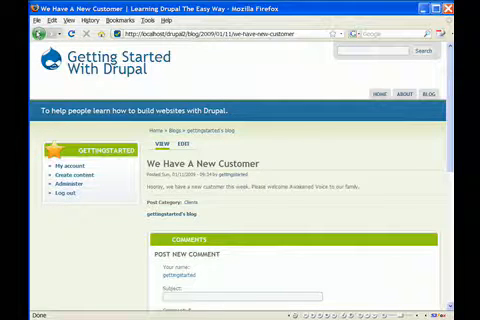
pyautogui.click(40, 33)
pyautogui.scroll(-3, 302, 212)
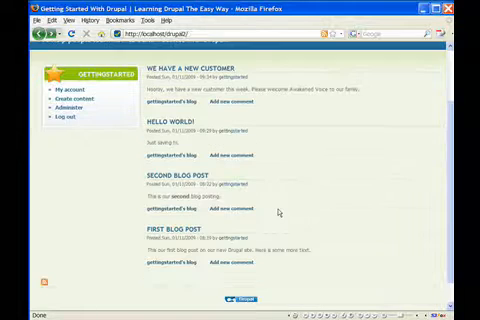
pyautogui.scroll(3, 279, 212)
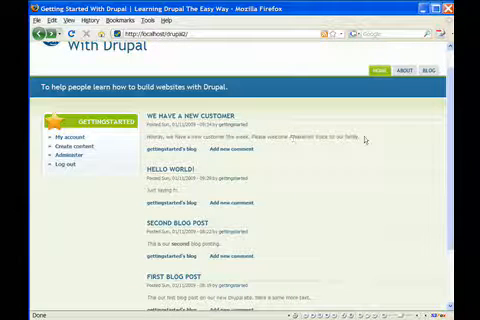
pyautogui.moveTo(360, 136)
pyautogui.mouseDown()
pyautogui.moveTo(270, 137)
pyautogui.moveTo(148, 114)
pyautogui.mouseUp()
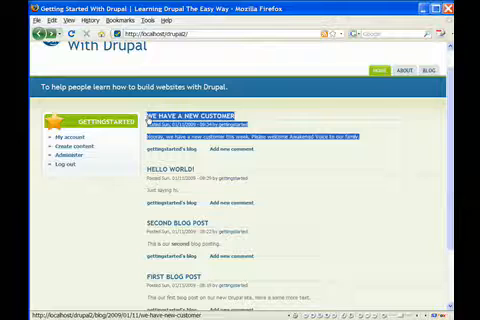
pyautogui.click(168, 136)
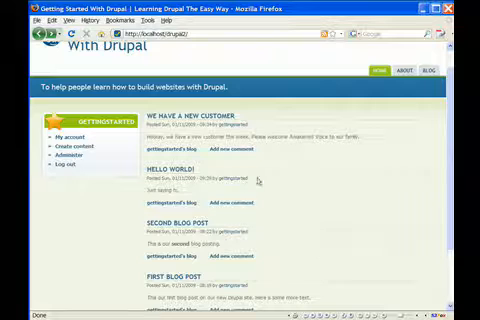
pyautogui.scroll(-3, 306, 157)
pyautogui.scroll(3, 306, 157)
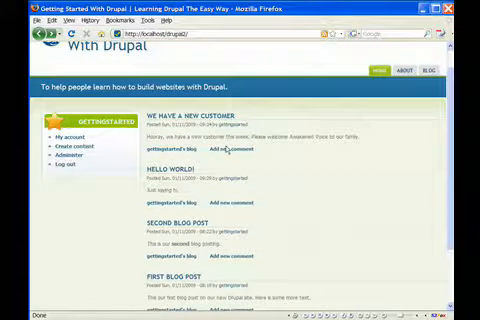
pyautogui.click(186, 149)
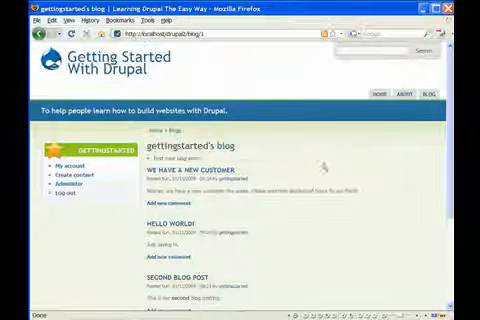
pyautogui.scroll(-2, 270, 175)
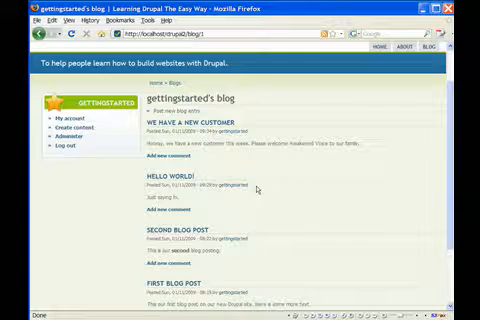
pyautogui.scroll(-1, 260, 195)
# From First Blog Post, follow the News term to the News category page listing its posts.
pyautogui.click(180, 259)
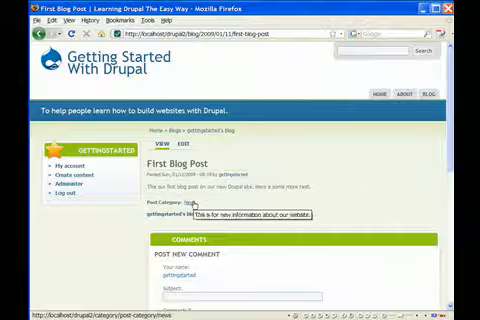
pyautogui.click(196, 203)
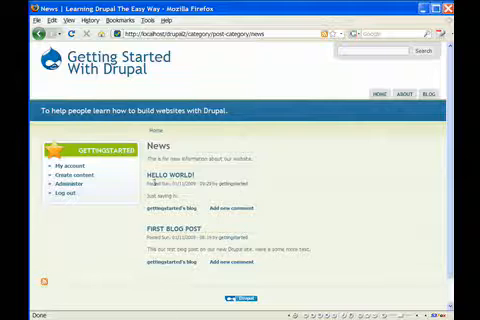
pyautogui.moveTo(152, 184); pyautogui.dragTo(186, 196)
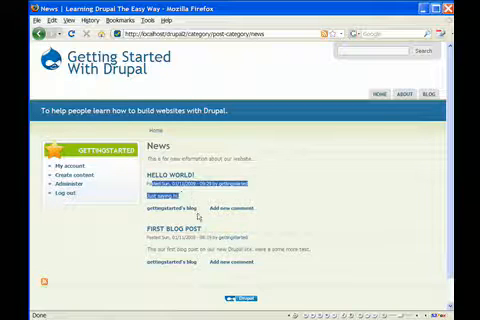
pyautogui.click(225, 248)
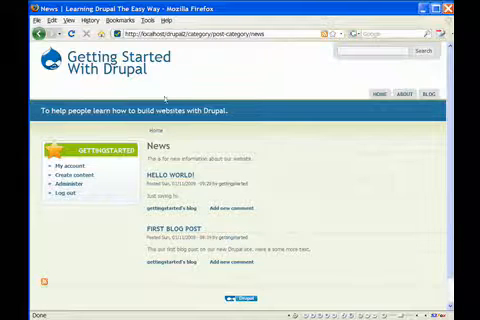
pyautogui.click(44, 283)
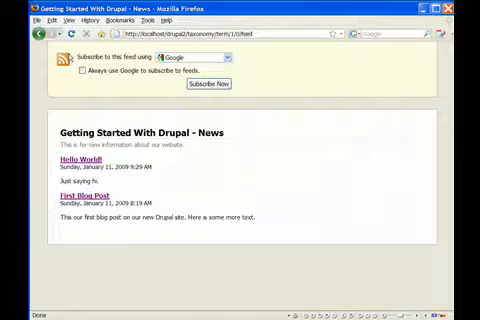
pyautogui.moveTo(185, 146); pyautogui.dragTo(70, 146)
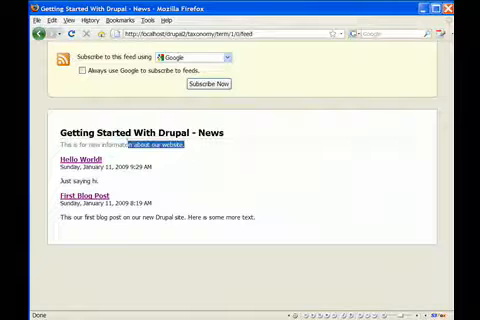
pyautogui.click(38, 33)
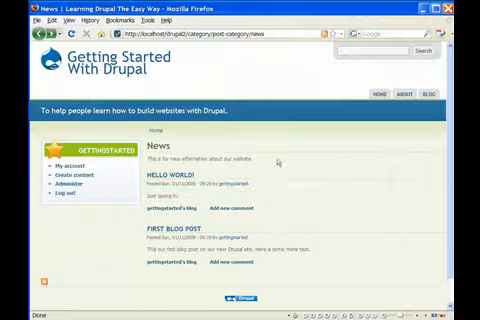
pyautogui.moveTo(262, 163); pyautogui.dragTo(28, 66)
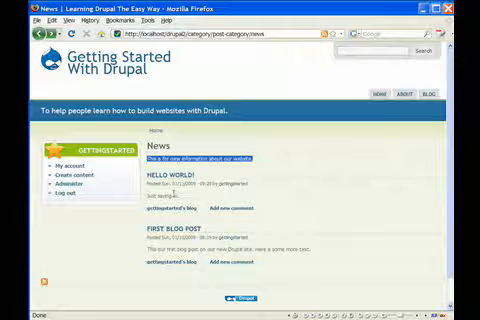
pyautogui.click(40, 34)
pyautogui.click(41, 34)
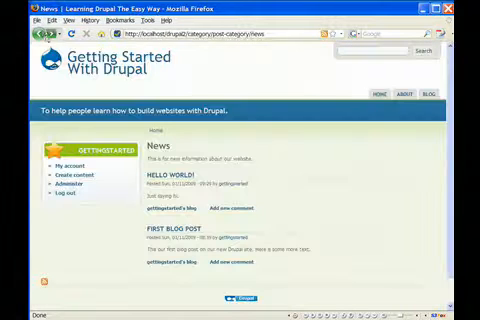
# Go back to the front page and then into the Administer section.
pyautogui.click(41, 34)
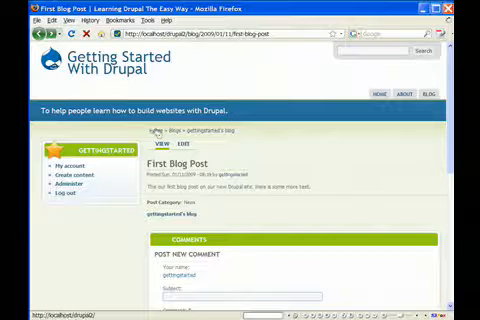
pyautogui.click(157, 130)
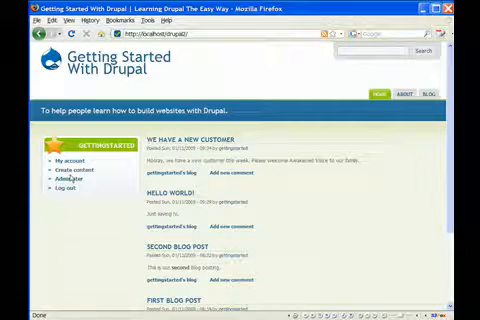
pyautogui.click(66, 179)
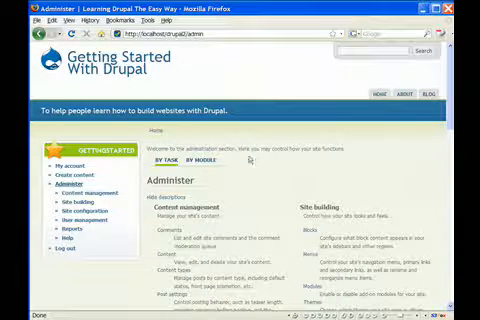
pyautogui.scroll(-3, 250, 180)
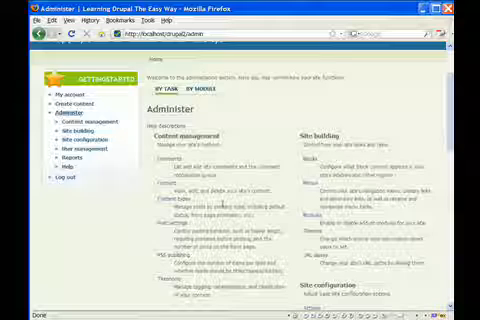
pyautogui.scroll(-2, 248, 168)
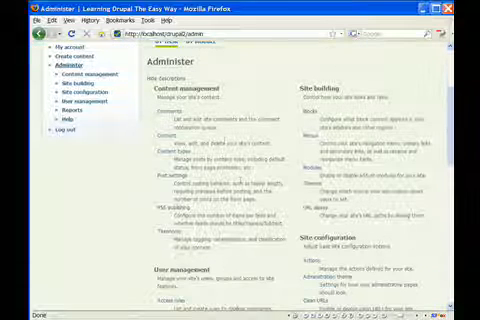